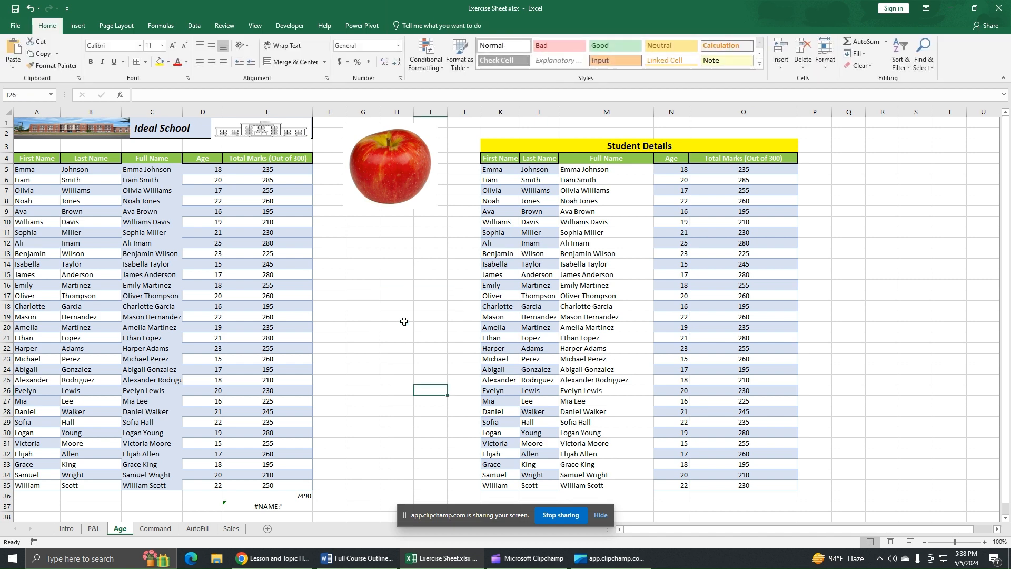
# Insert a rectangle about 1" high and 2.05" wide below the apple picture, containing the text "This is Student Data".
pyautogui.click(369, 276)
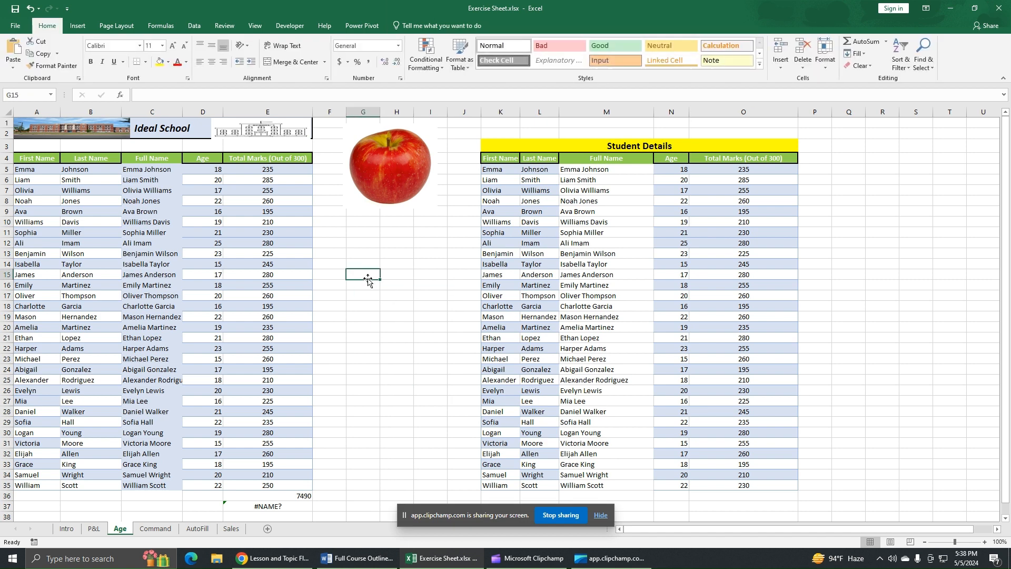
pyautogui.click(77, 26)
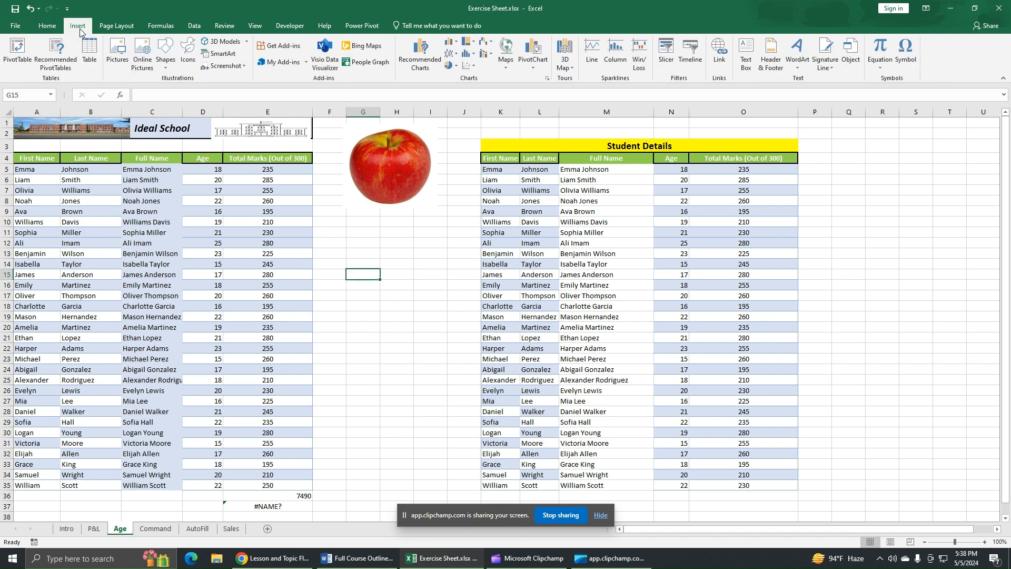
pyautogui.click(165, 51)
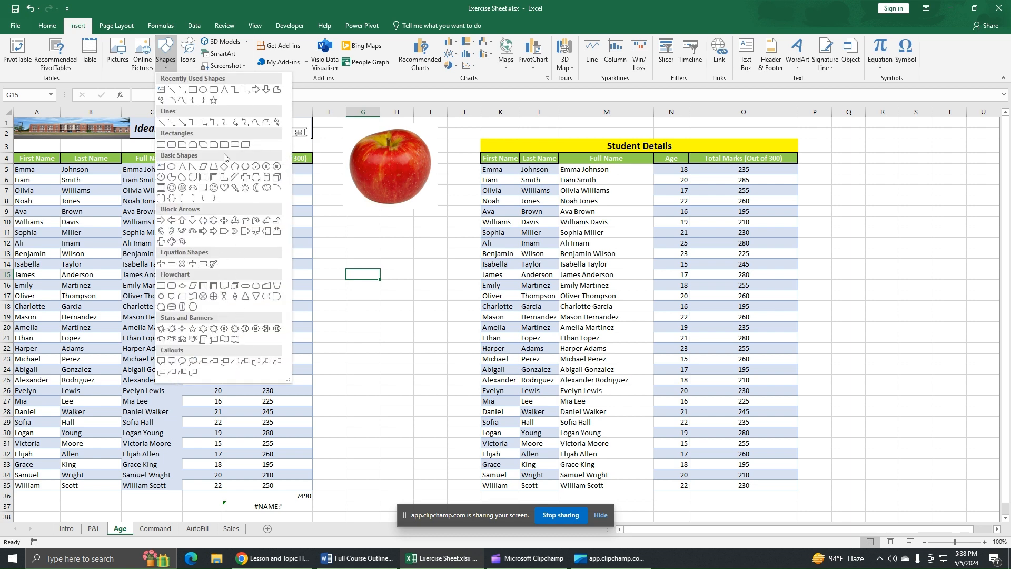
pyautogui.click(200, 91)
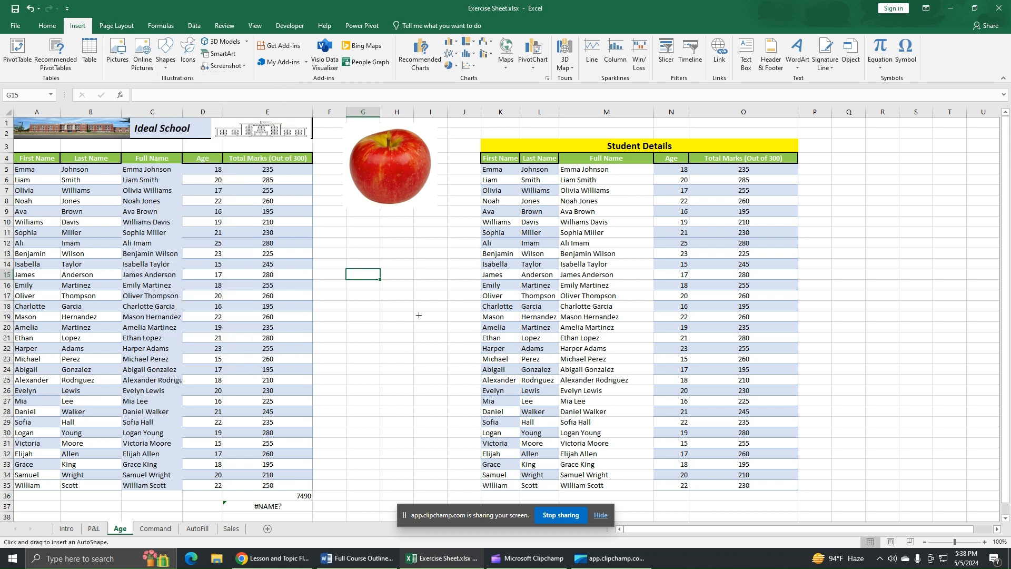
pyautogui.click(372, 289)
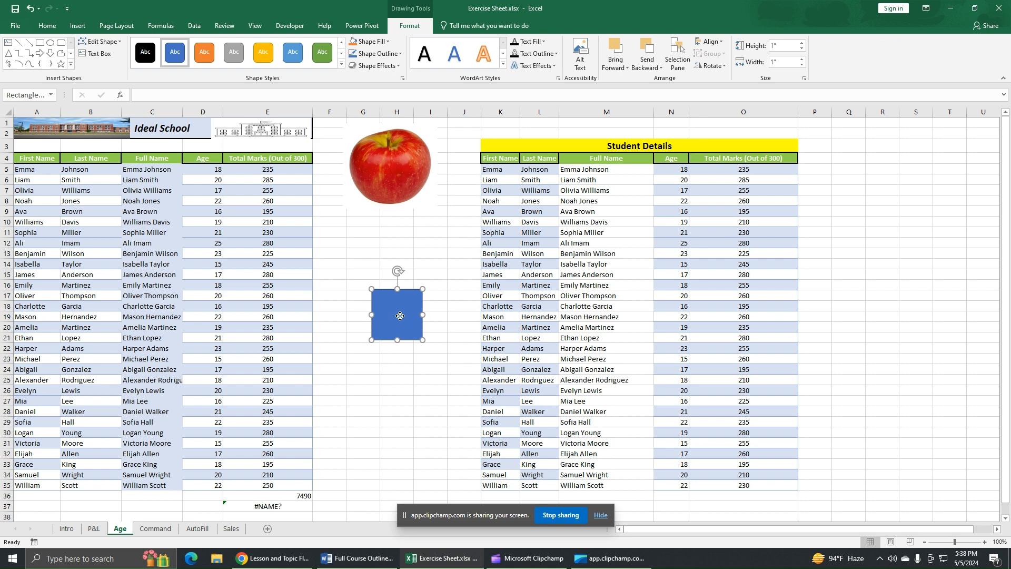
pyautogui.moveTo(399, 315); pyautogui.dragTo(462, 306)
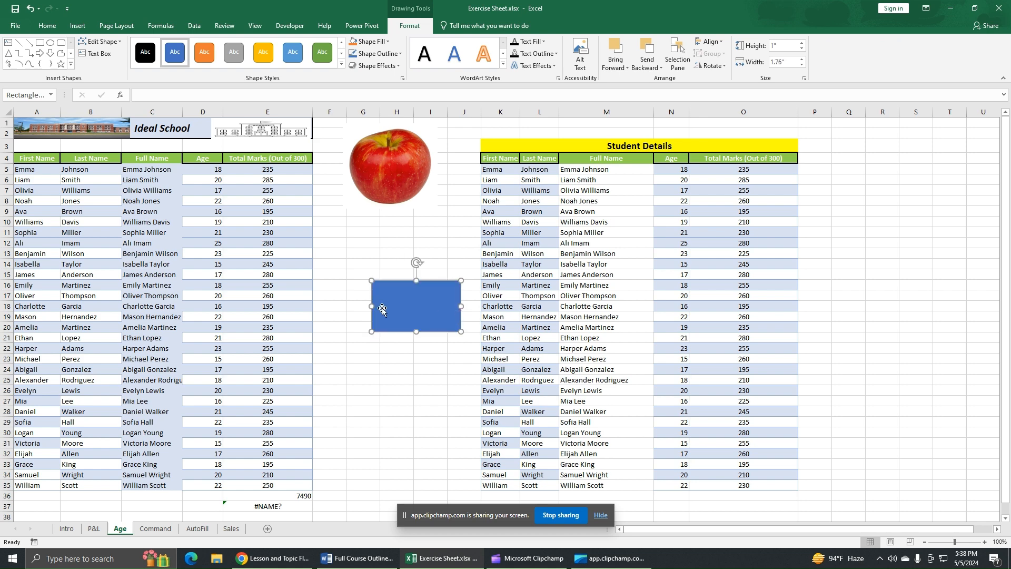
pyautogui.moveTo(372, 307); pyautogui.dragTo(357, 306)
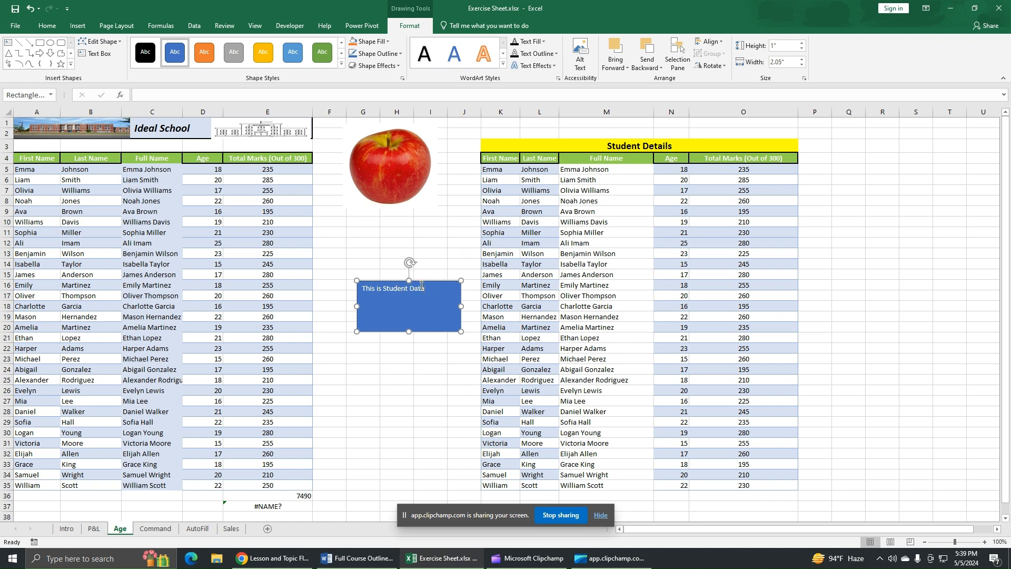
# Make the rectangle's text bold and enlarge its font size to 16.
pyautogui.moveTo(425, 289); pyautogui.dragTo(361, 289)
pyautogui.click(46, 27)
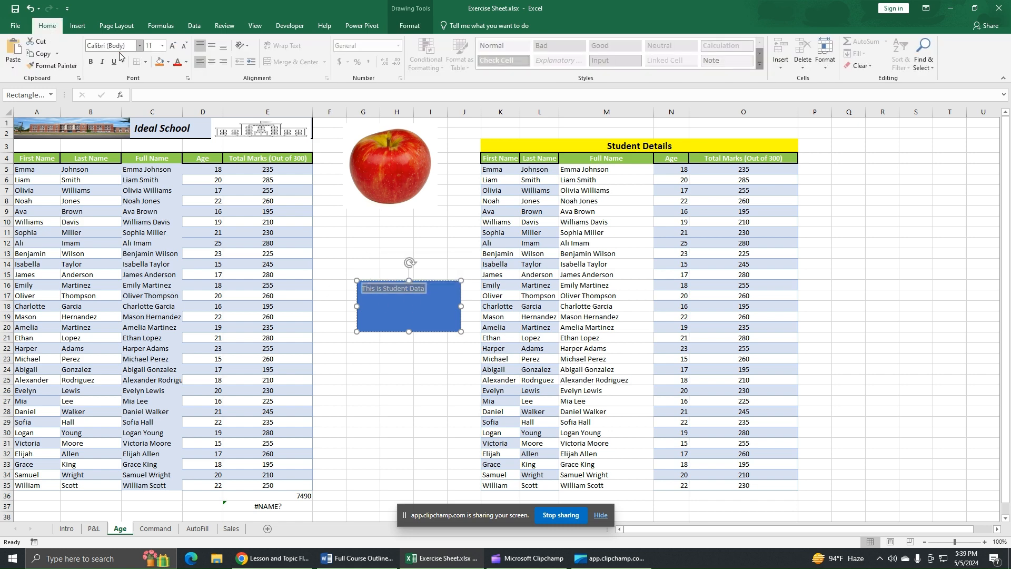
pyautogui.click(91, 62)
pyautogui.click(174, 46)
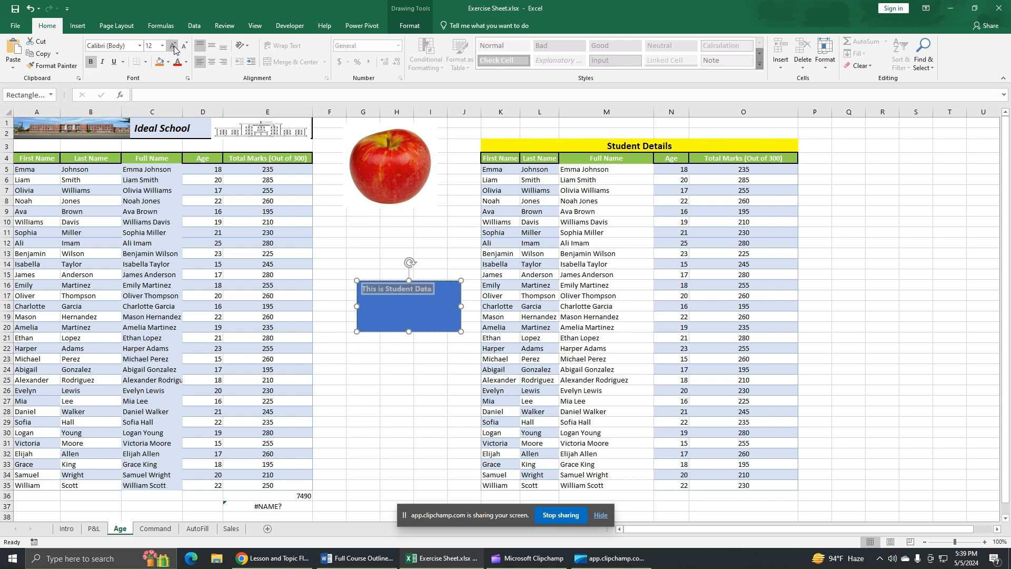
pyautogui.click(174, 46)
pyautogui.click(173, 46)
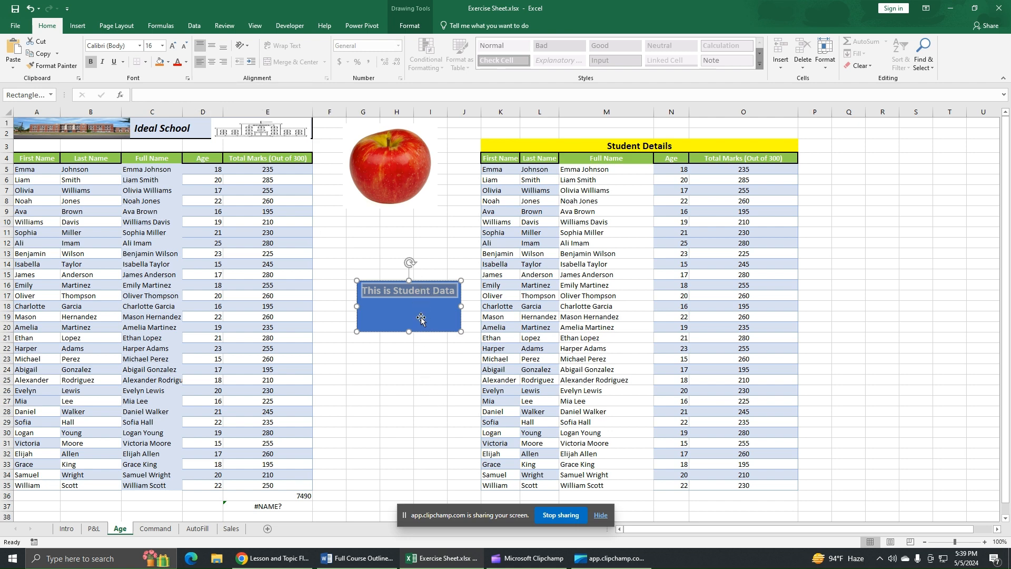
# Center the rectangle's text both vertically and horizontally within the shape.
pyautogui.click(214, 48)
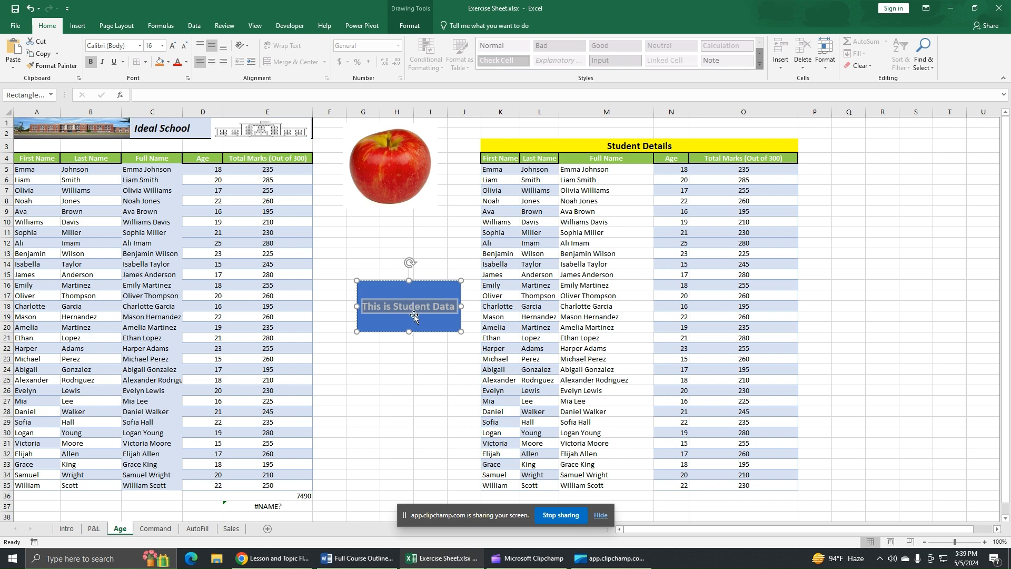
pyautogui.click(222, 66)
pyautogui.click(211, 62)
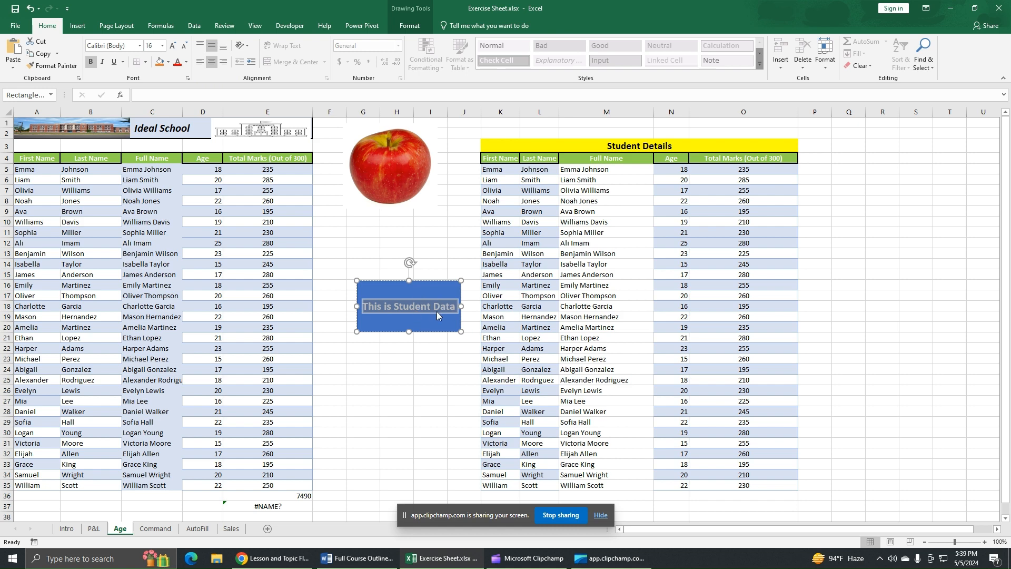
pyautogui.press('Escape')
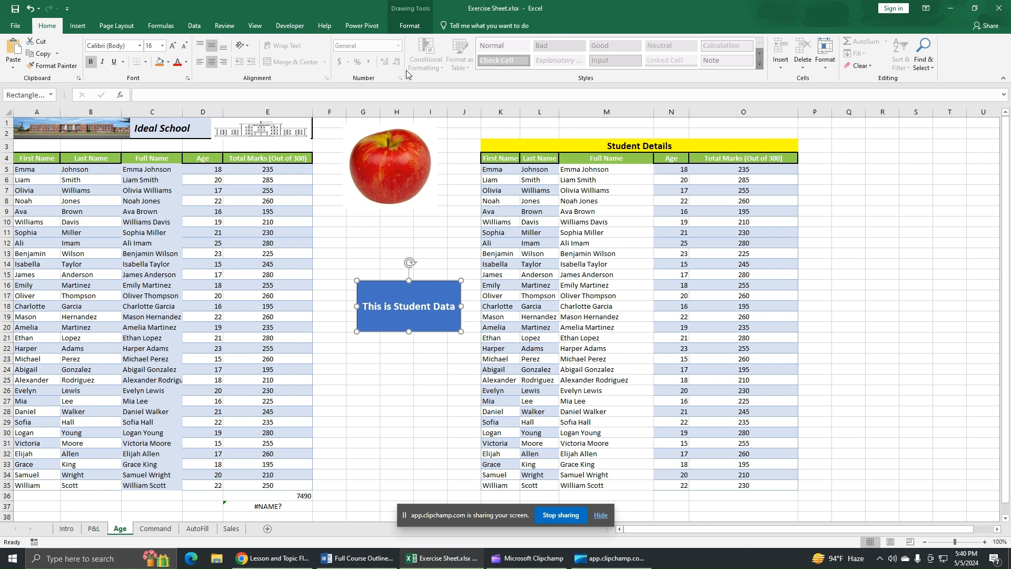
# Fill the rectangle with a darker shade of the light blue theme color.
pyautogui.click(416, 29)
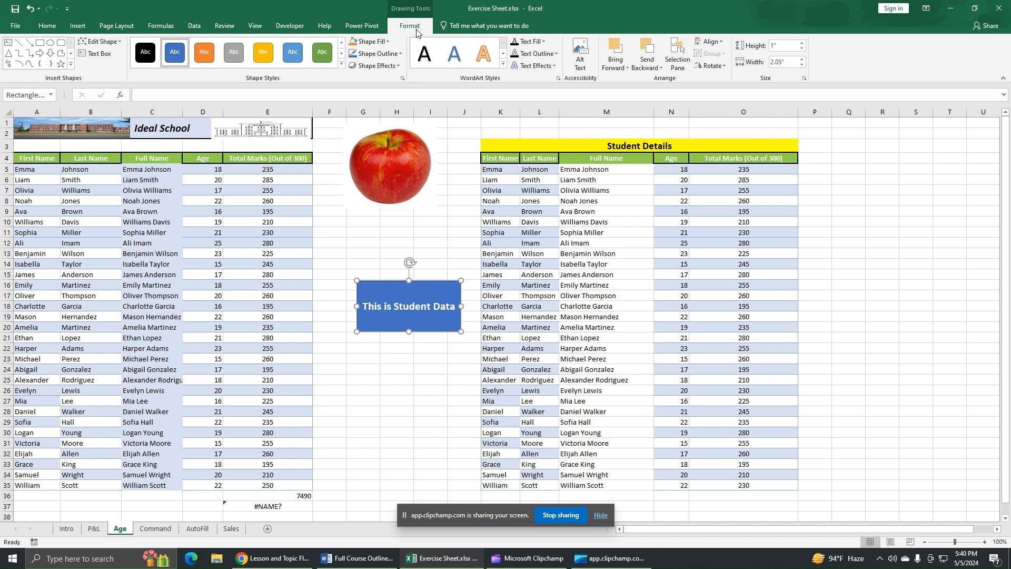
pyautogui.click(385, 45)
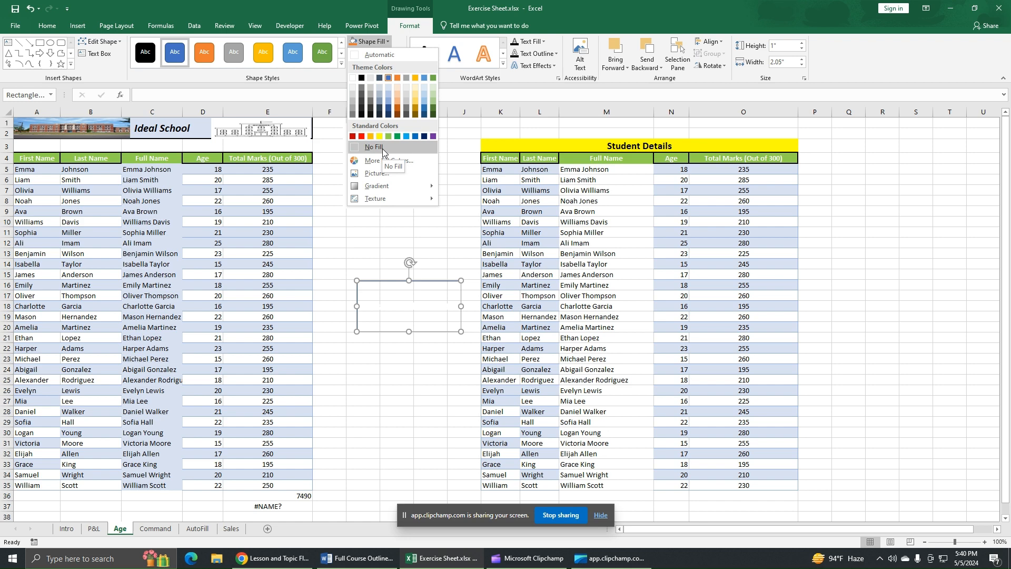
pyautogui.click(425, 112)
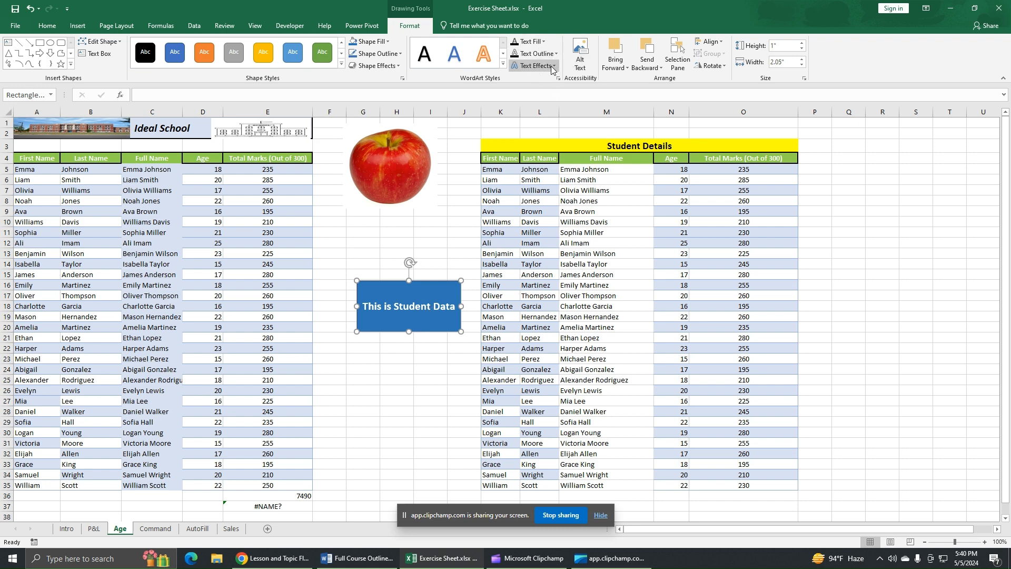
# Give the rectangle a black outline with a weight of 3 pt.
pyautogui.click(377, 53)
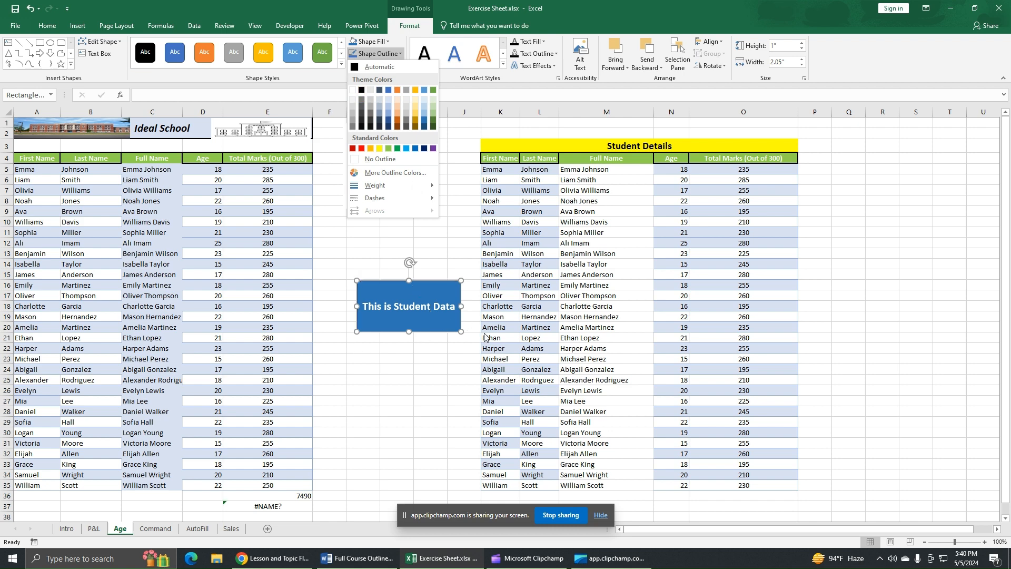
pyautogui.click(362, 91)
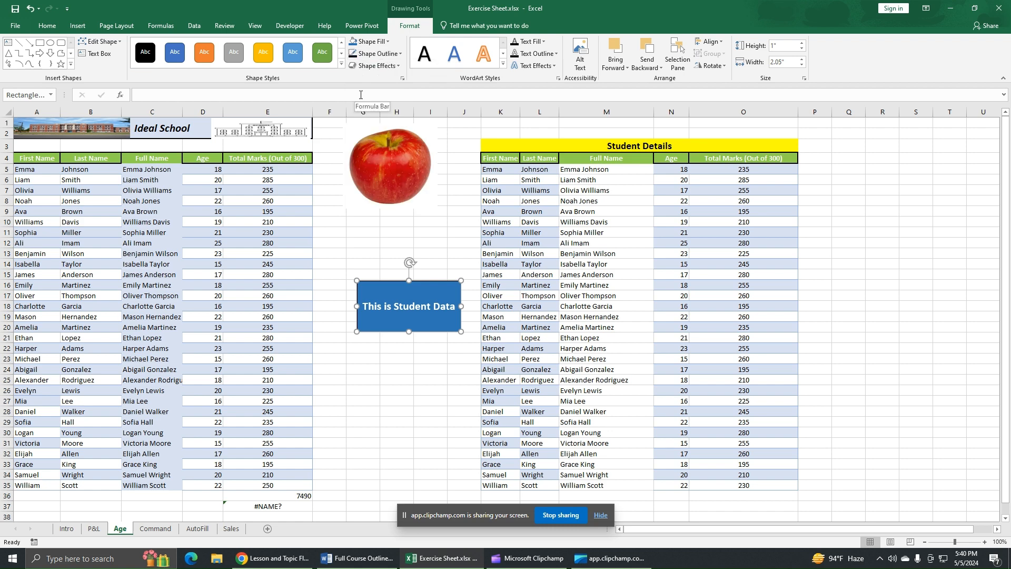
pyautogui.click(390, 56)
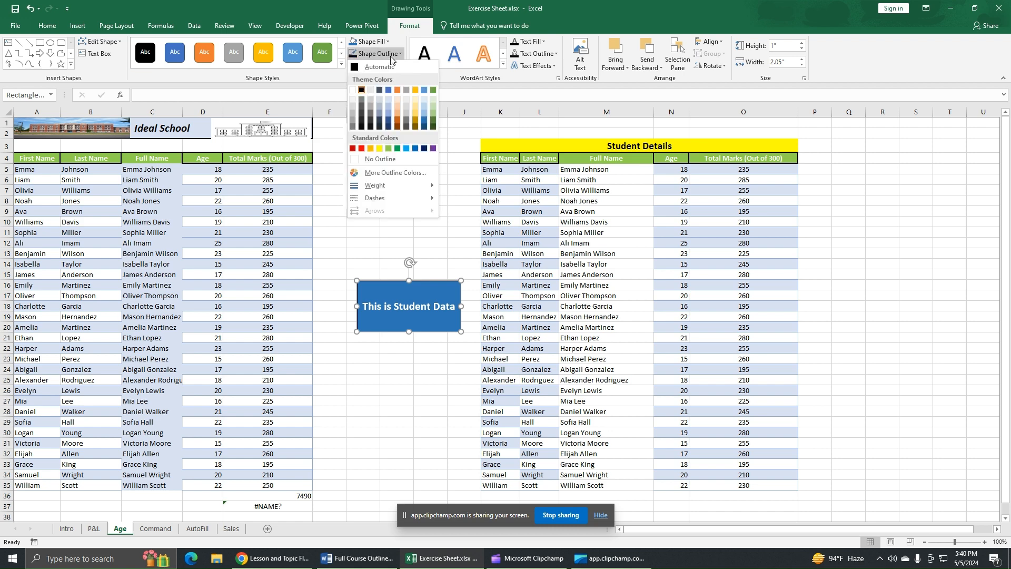
pyautogui.moveTo(389, 186)
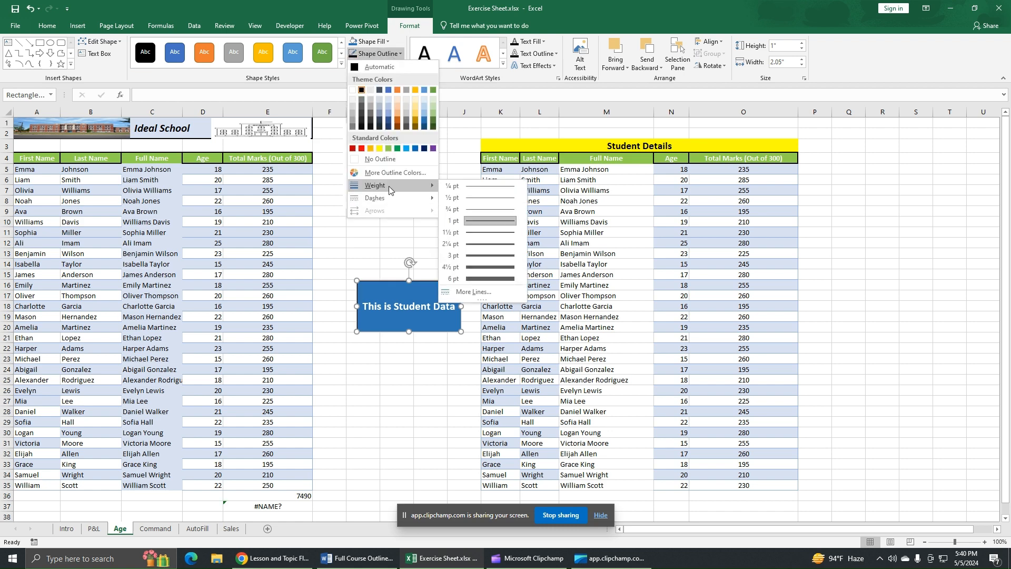
pyautogui.click(482, 255)
pyautogui.click(438, 252)
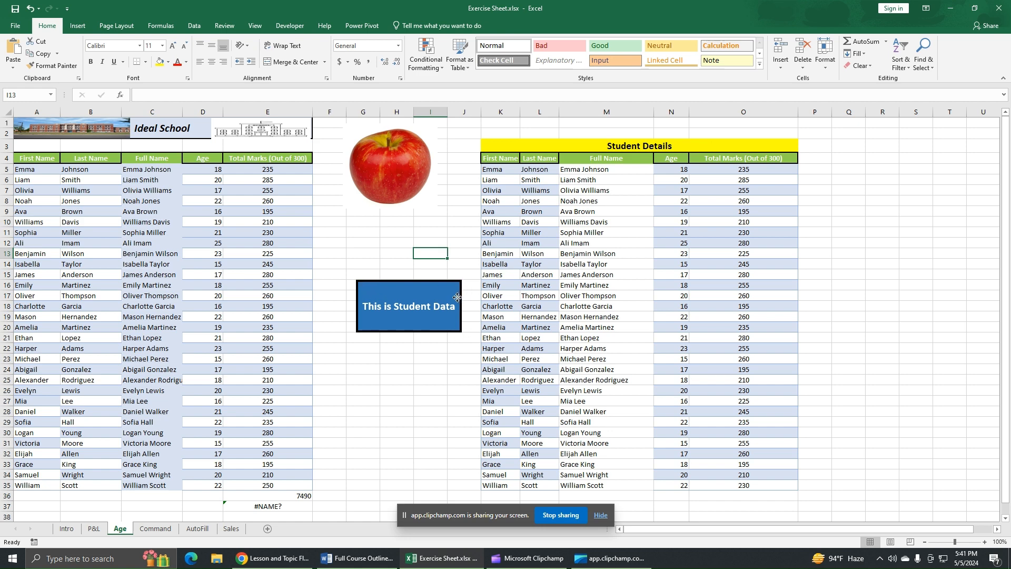
pyautogui.click(457, 297)
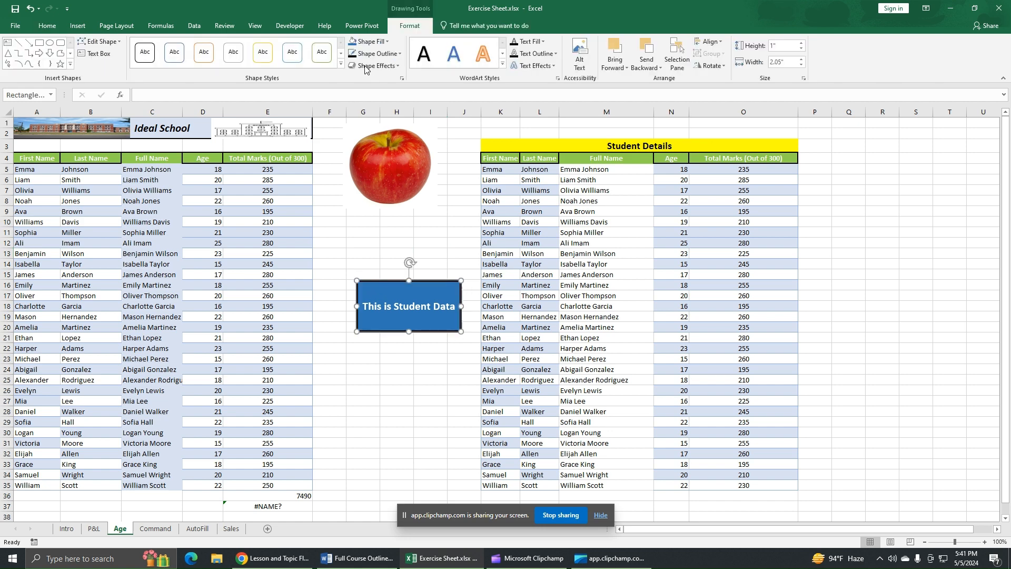
pyautogui.click(397, 348)
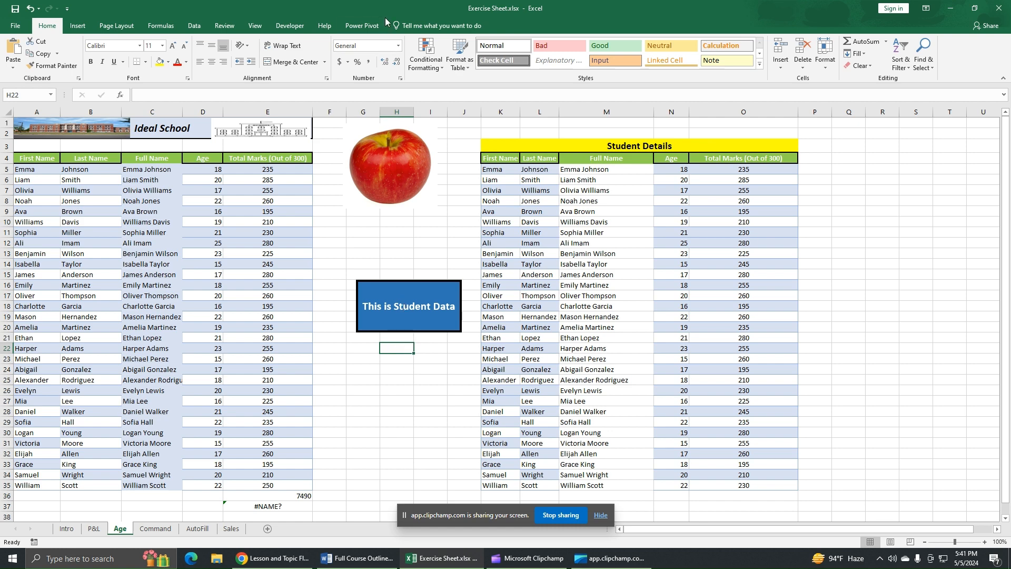
# Change the fill color of the rectangle's text to black.
pyautogui.click(420, 288)
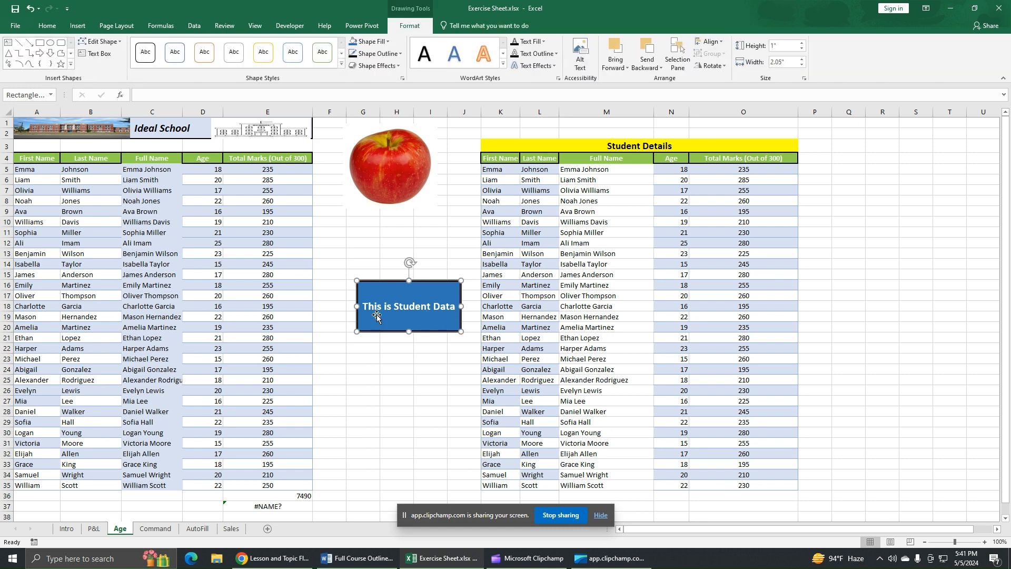
pyautogui.click(391, 67)
pyautogui.moveTo(396, 125)
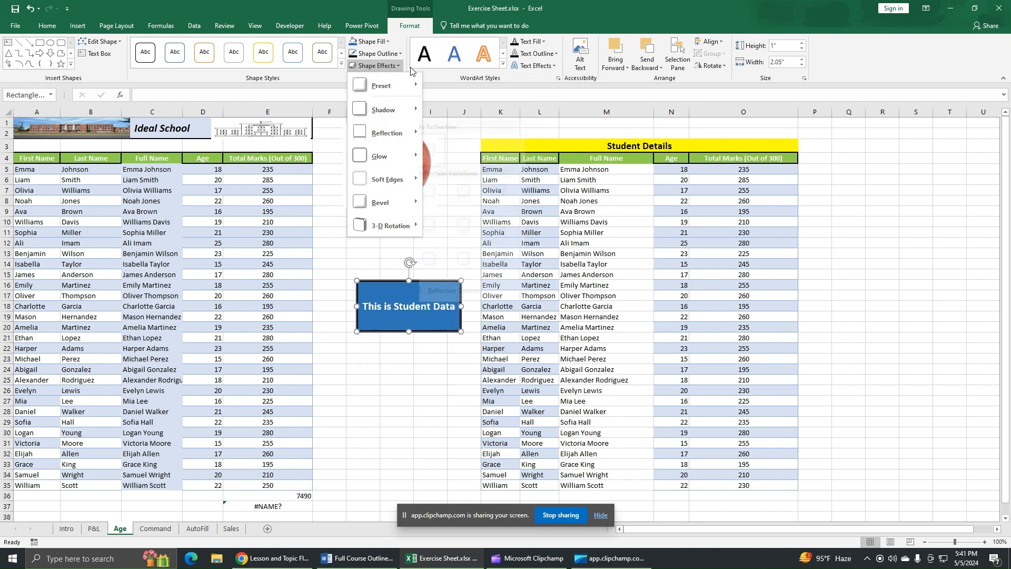
pyautogui.click(449, 9)
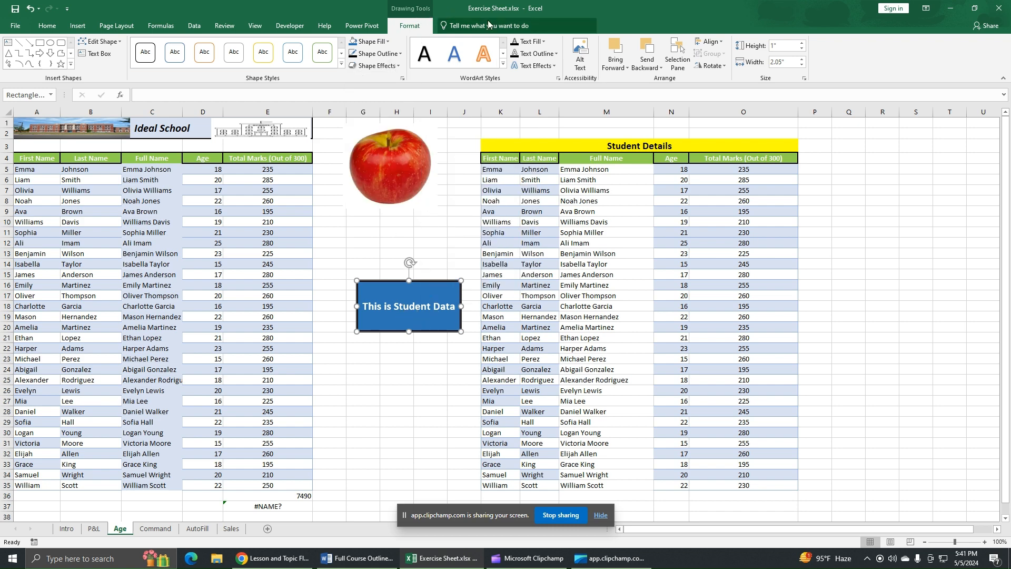
pyautogui.click(533, 42)
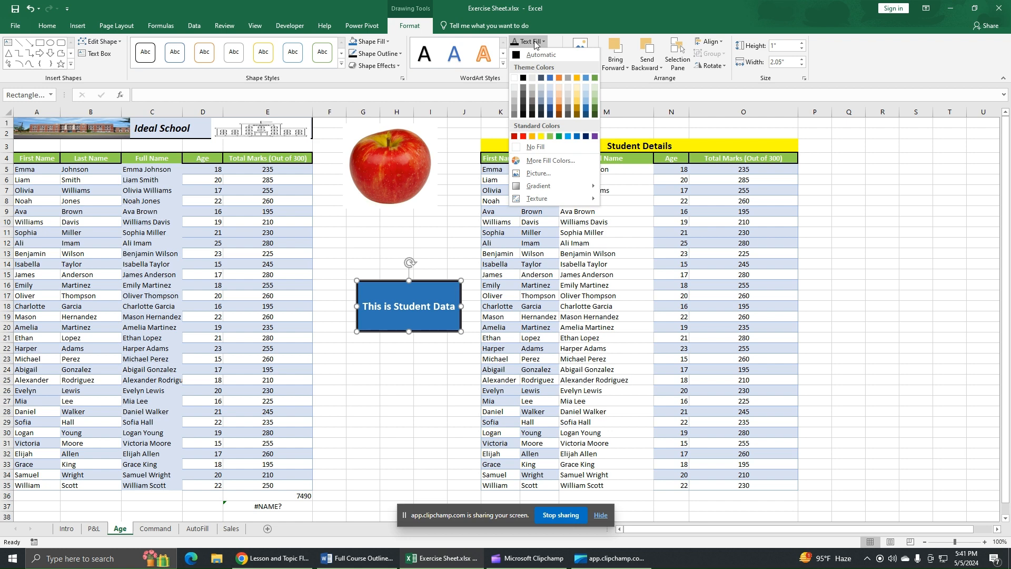
pyautogui.click(522, 79)
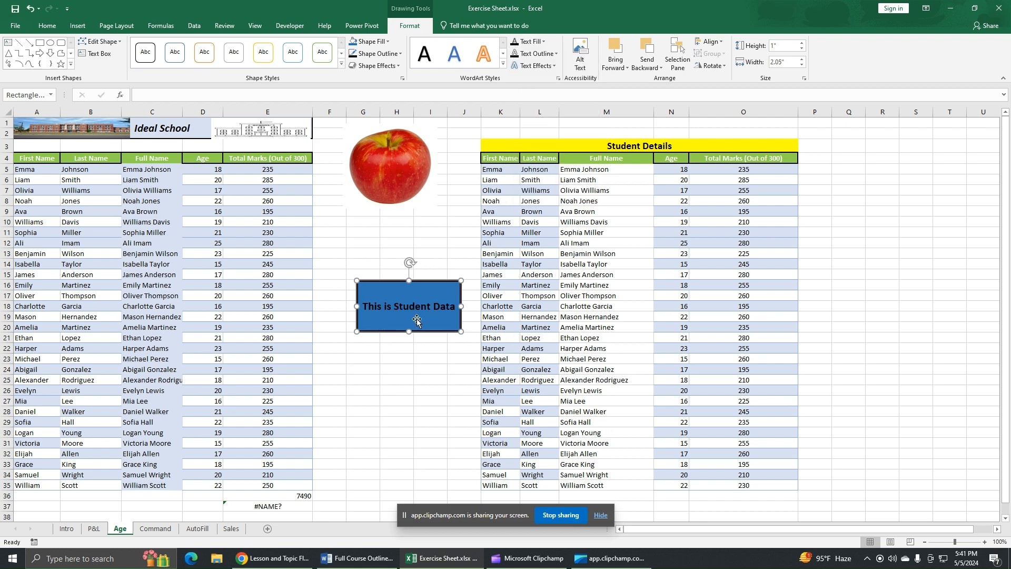
pyautogui.click(541, 45)
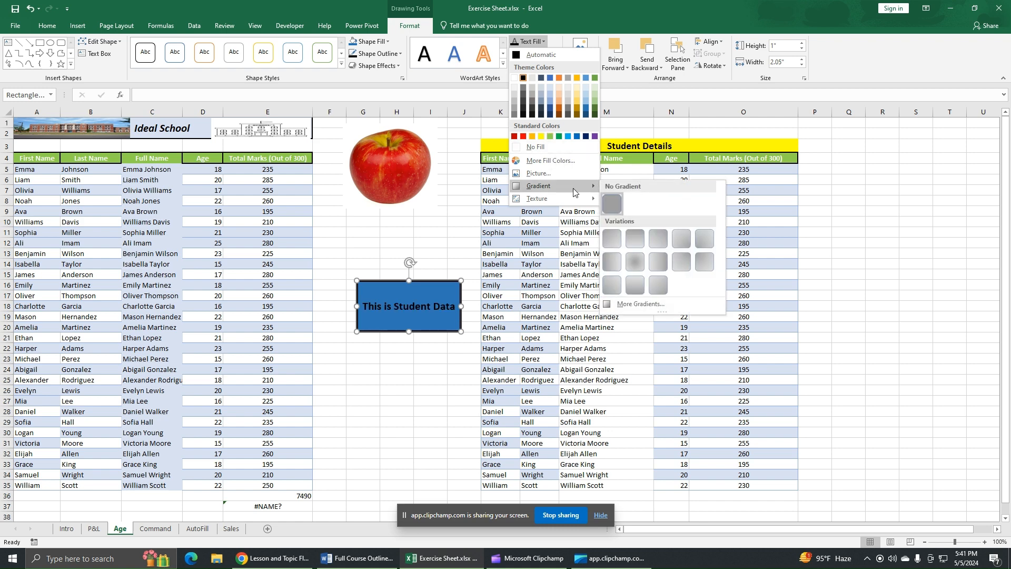
pyautogui.moveTo(559, 199)
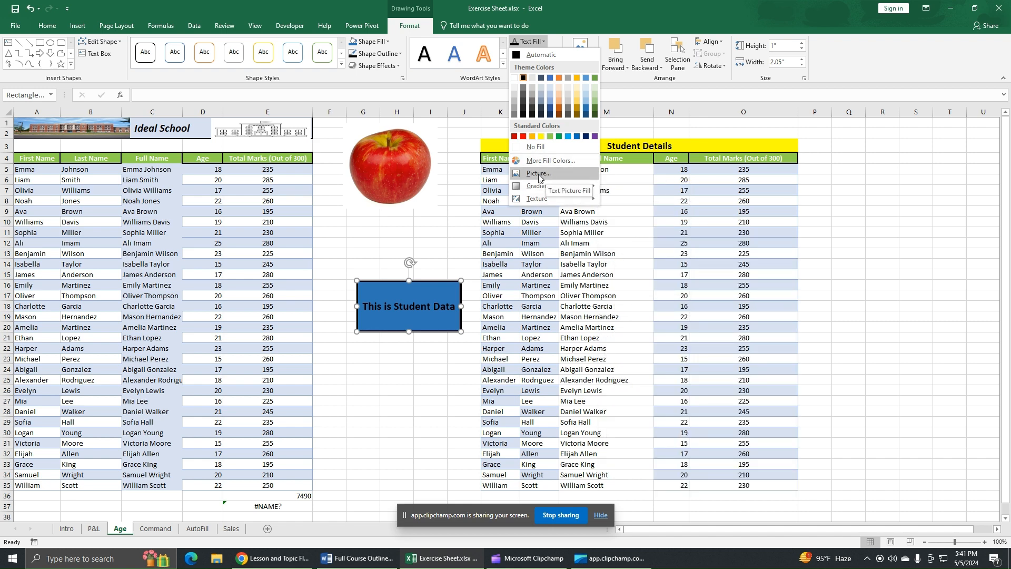
pyautogui.click(567, 14)
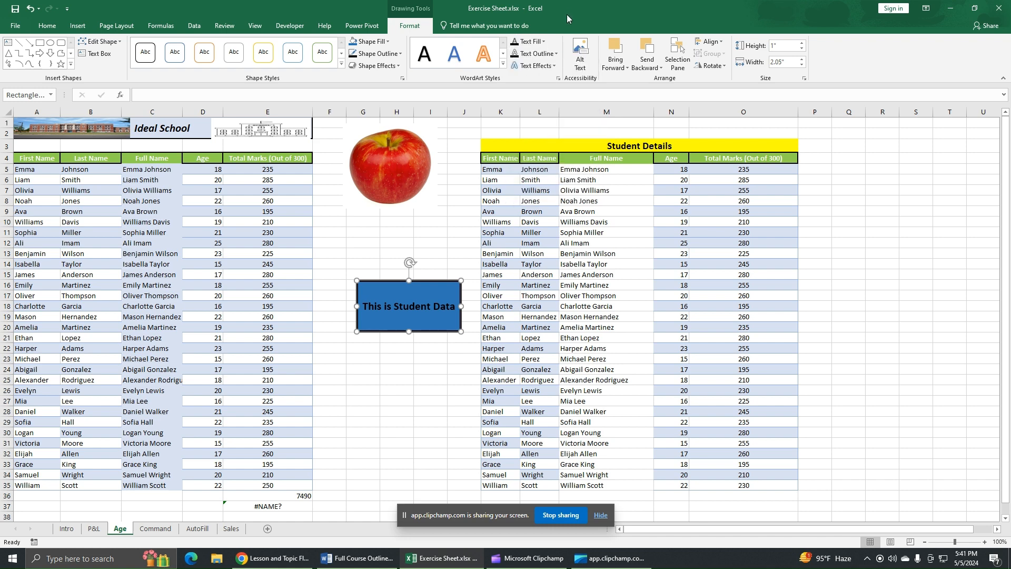
pyautogui.click(552, 56)
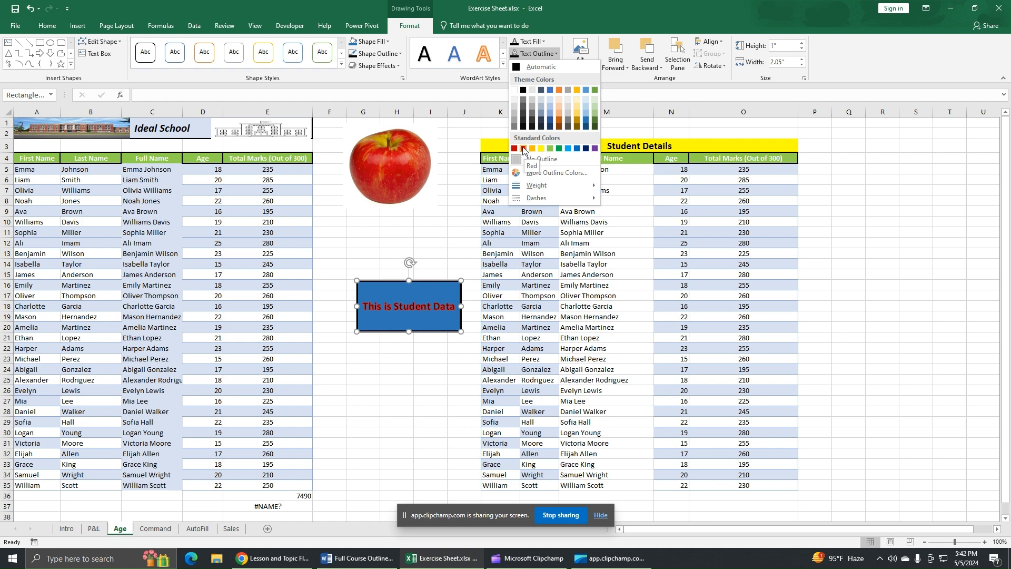
pyautogui.click(562, 18)
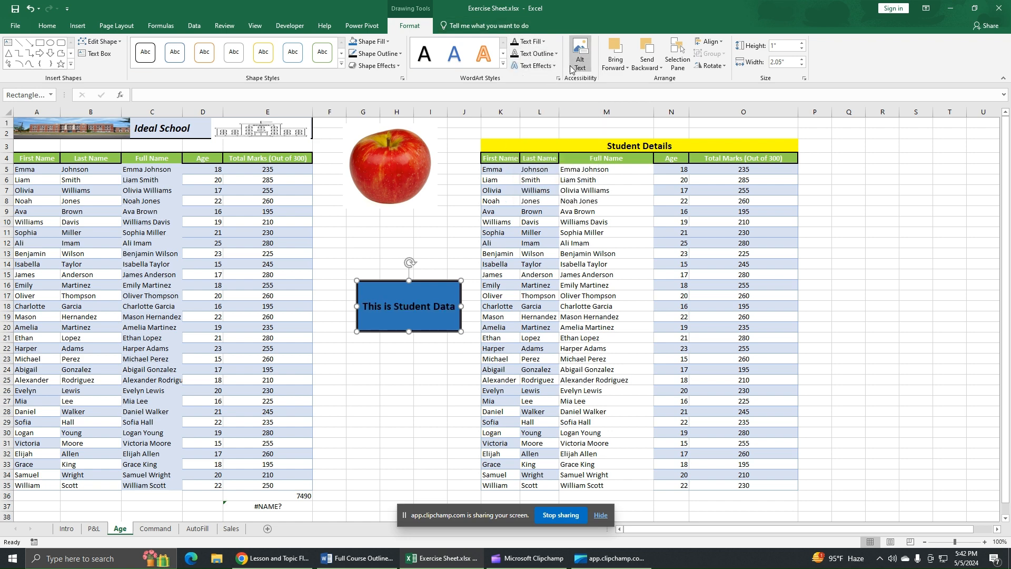
# Move the rectangle slightly up and draw a horizontal arrow about 0.8" long from its left edge toward the marks table.
pyautogui.moveTo(425, 297); pyautogui.dragTo(425, 284)
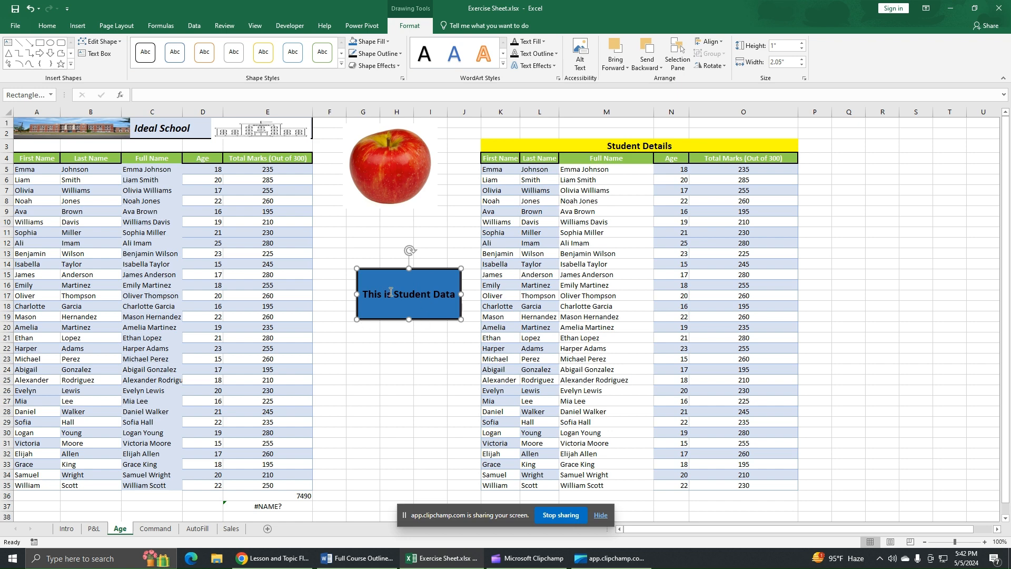
pyautogui.click(78, 26)
pyautogui.click(170, 63)
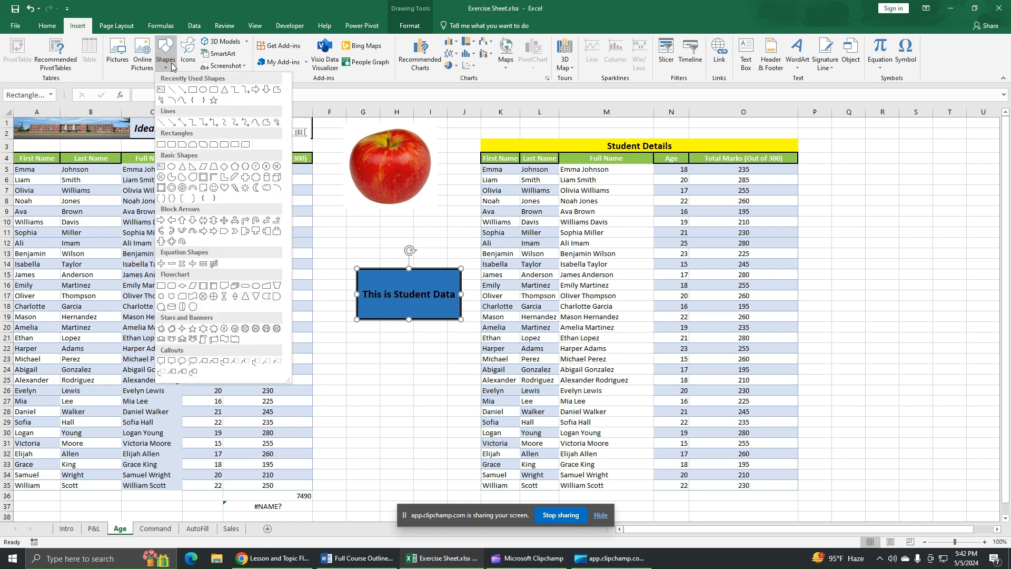
pyautogui.click(193, 89)
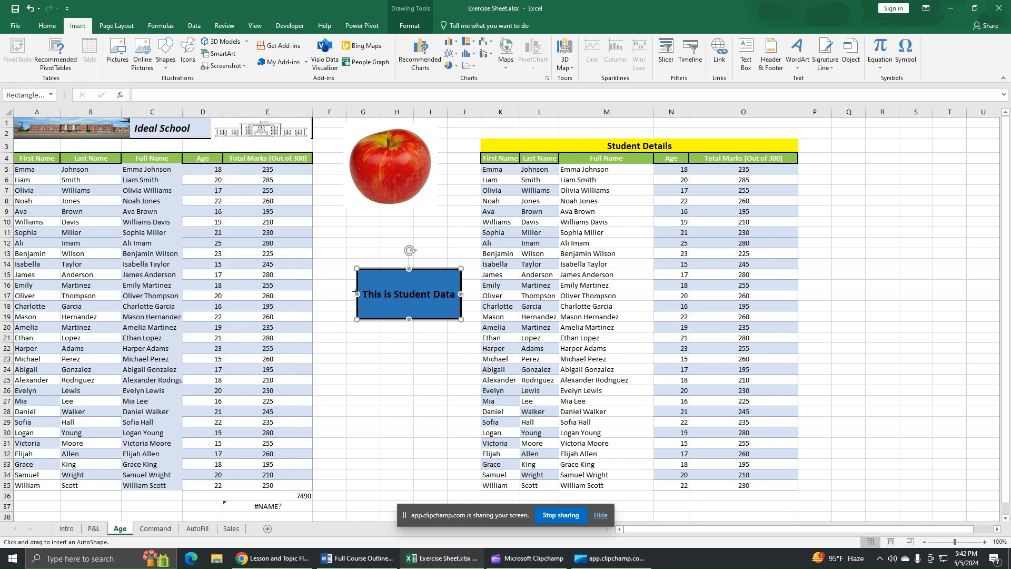
pyautogui.moveTo(356, 289); pyautogui.dragTo(316, 293)
pyautogui.click(369, 358)
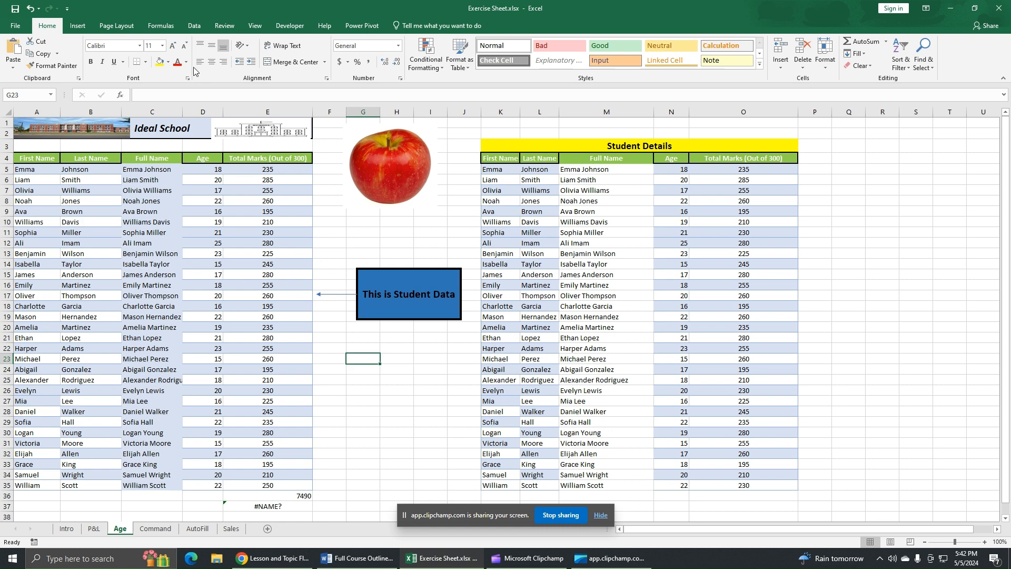
# Set the line weight of the arrow beside the rectangle to 3 pt.
pyautogui.click(341, 295)
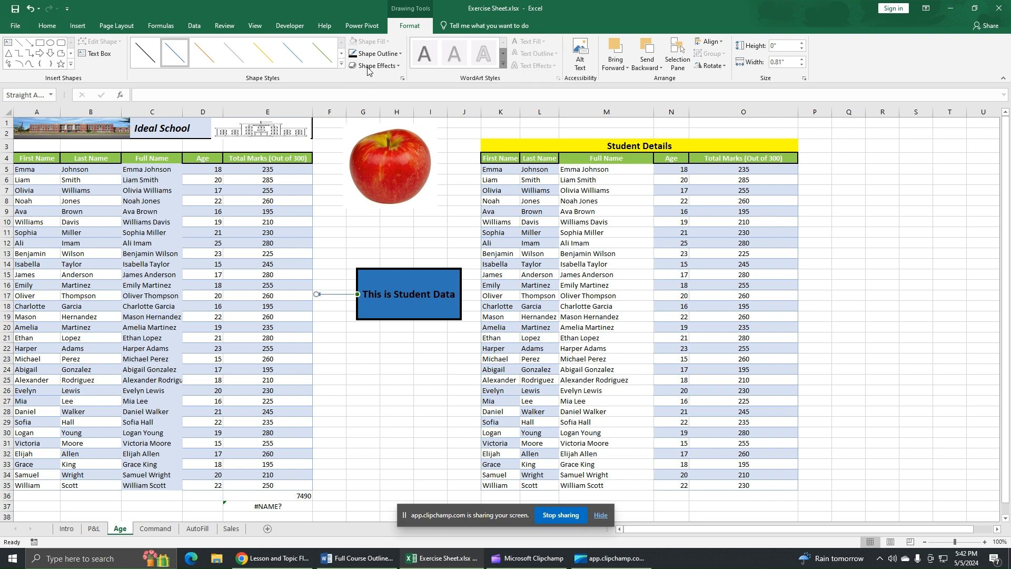
pyautogui.click(393, 54)
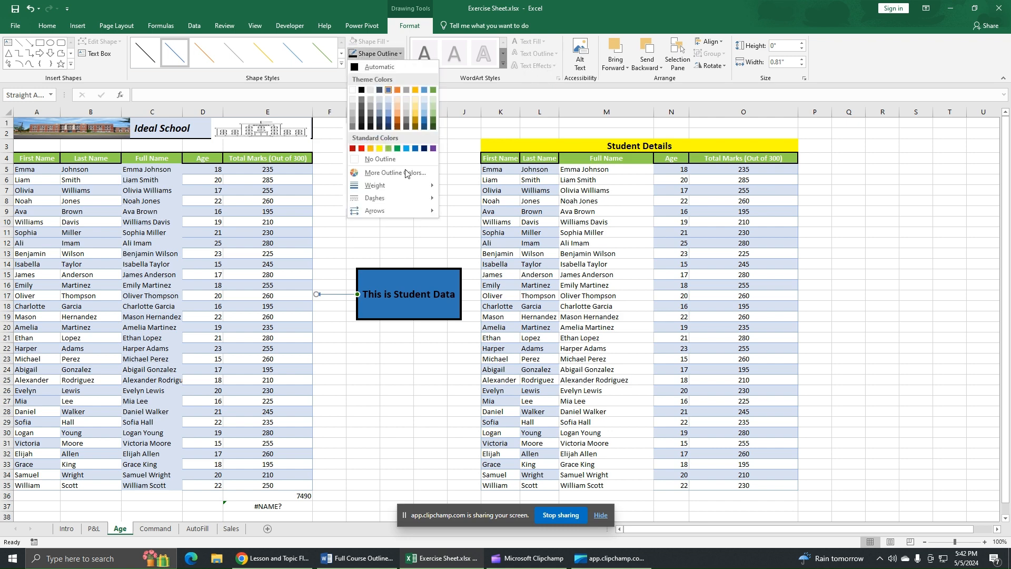
pyautogui.moveTo(415, 189)
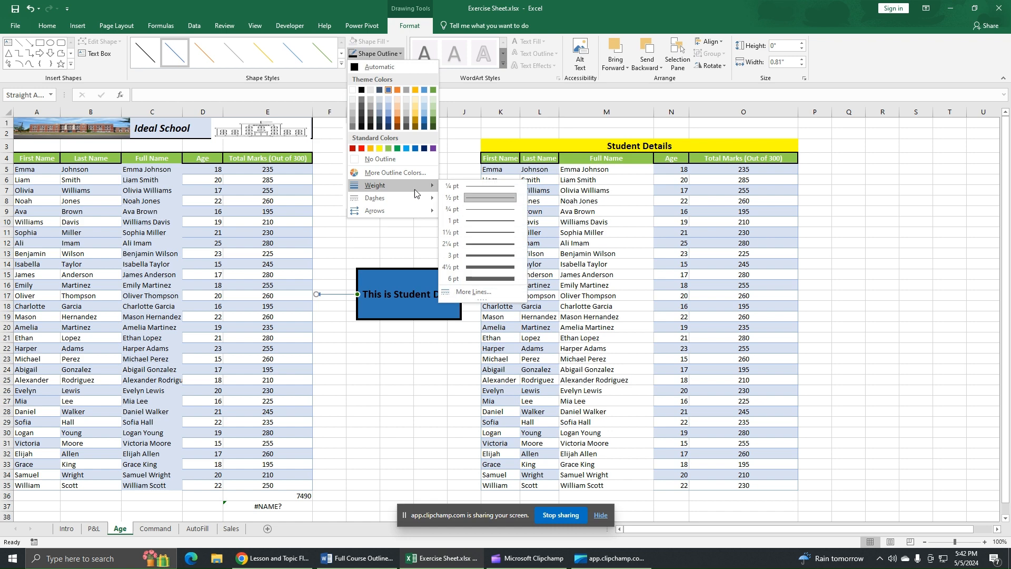
pyautogui.click(491, 256)
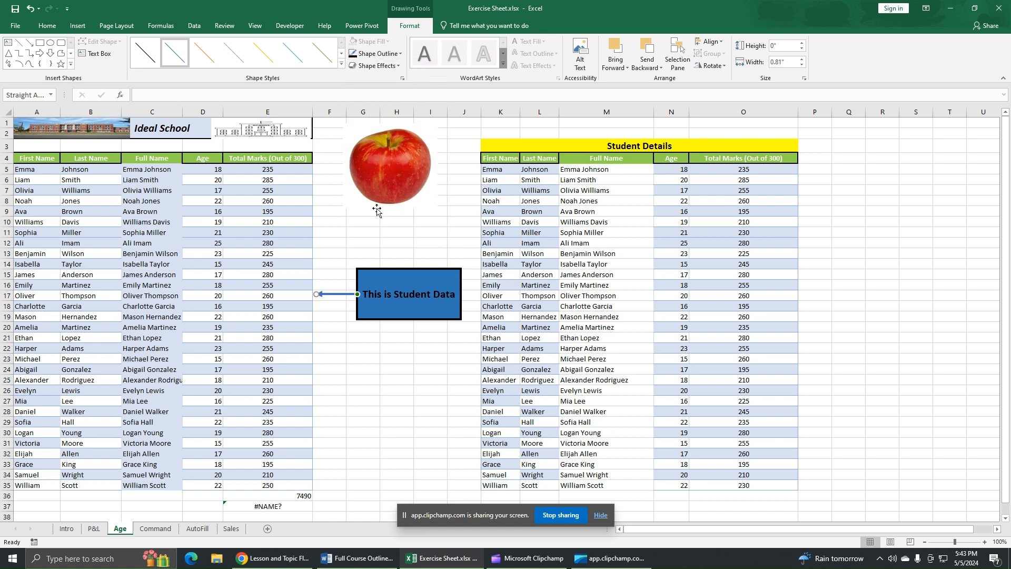
pyautogui.click(375, 234)
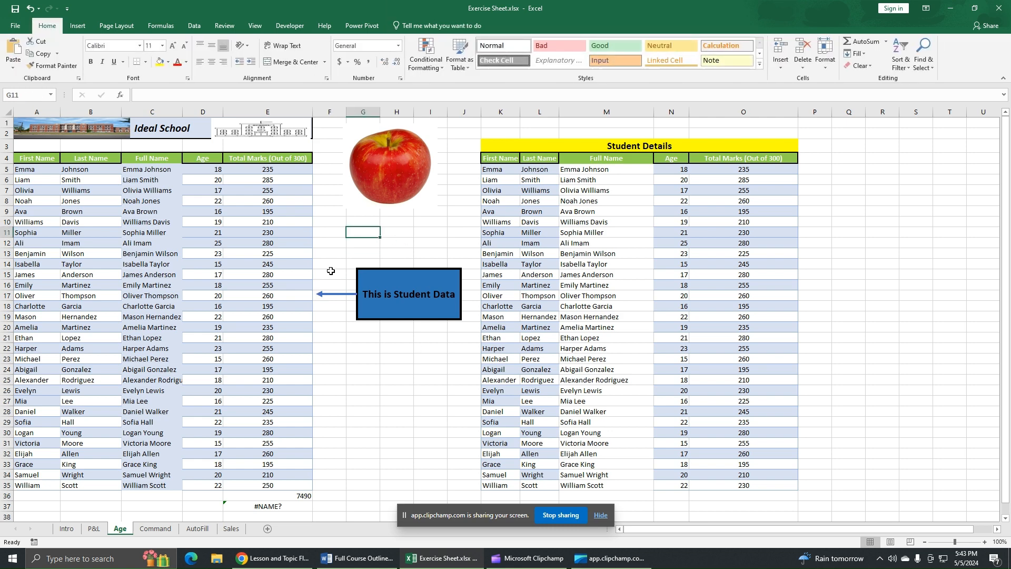
pyautogui.click(77, 26)
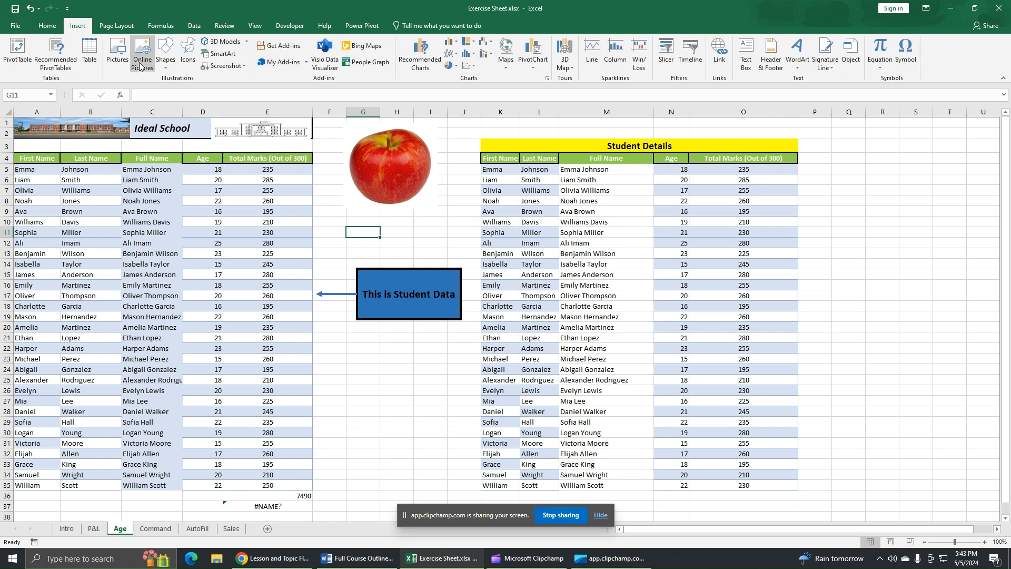
pyautogui.click(166, 55)
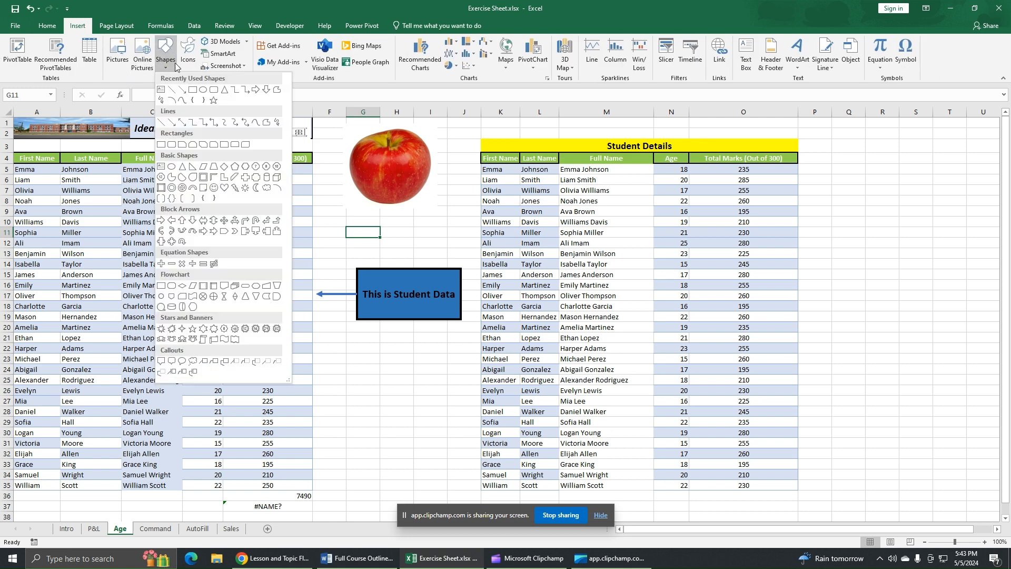
pyautogui.click(411, 238)
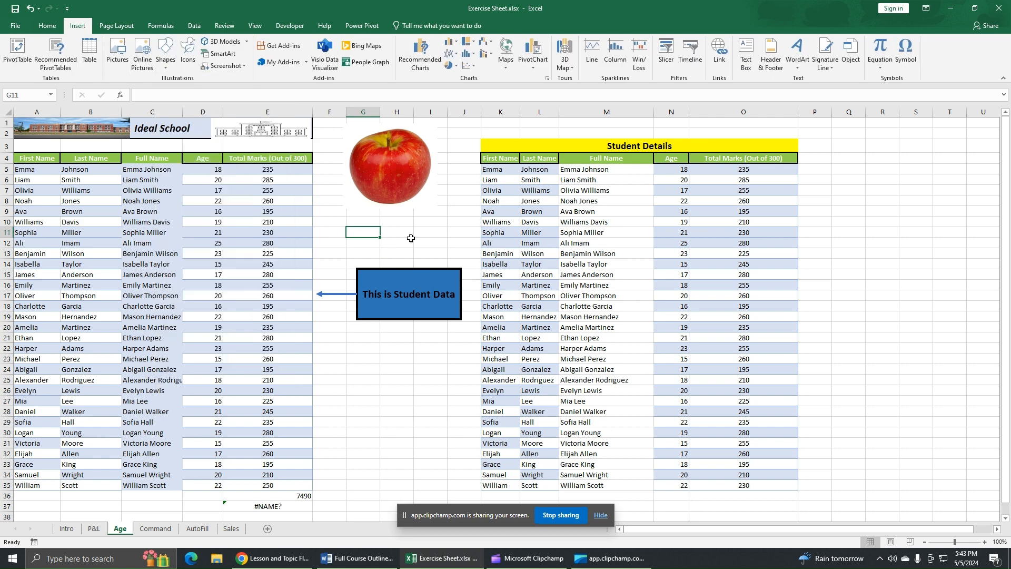